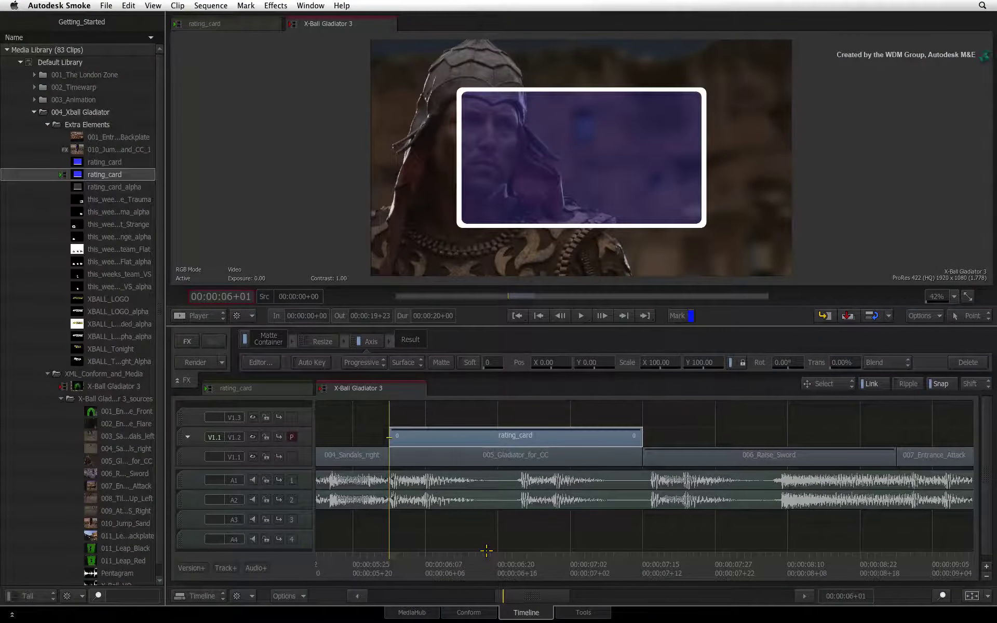
# - Open the Axis editor for the rating_card clip at its first frame and enter the Stabilizer for its layer
pyautogui.moveTo(389, 566); pyautogui.dragTo(496, 410)
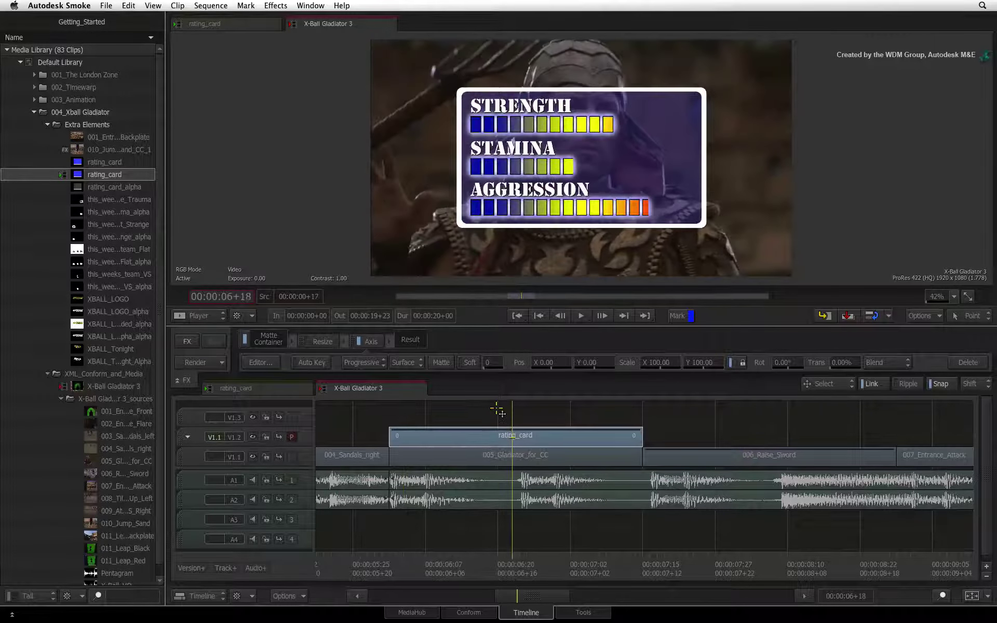
pyautogui.press('Up')
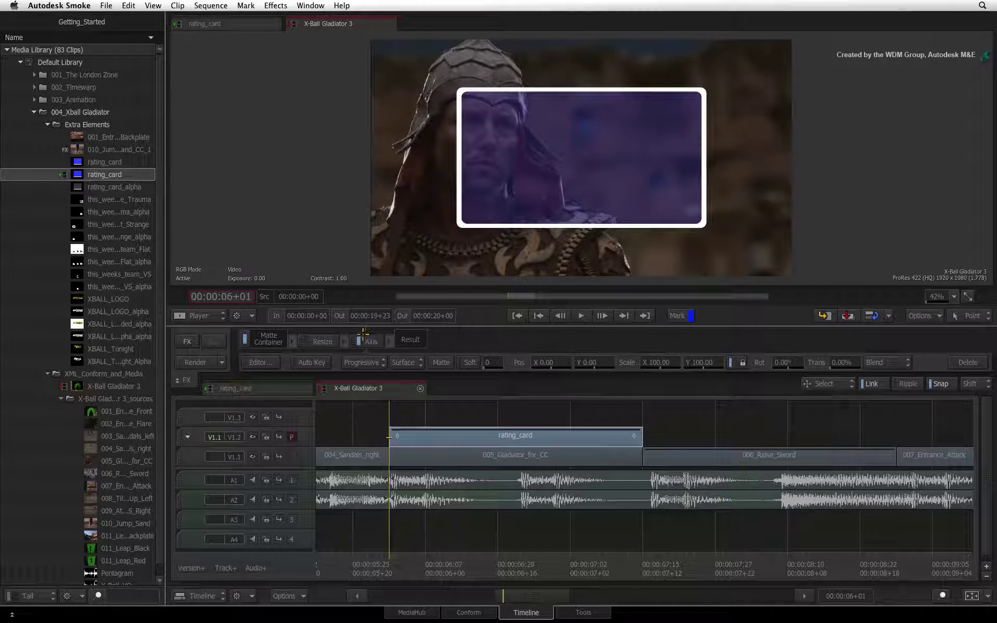
pyautogui.click(278, 362)
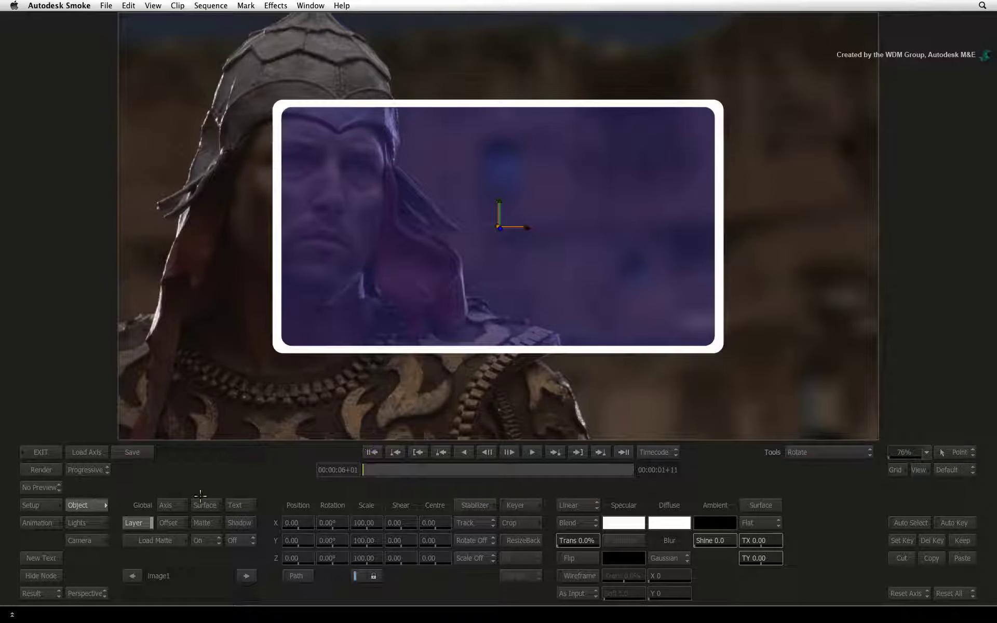
pyautogui.click(128, 520)
pyautogui.click(475, 504)
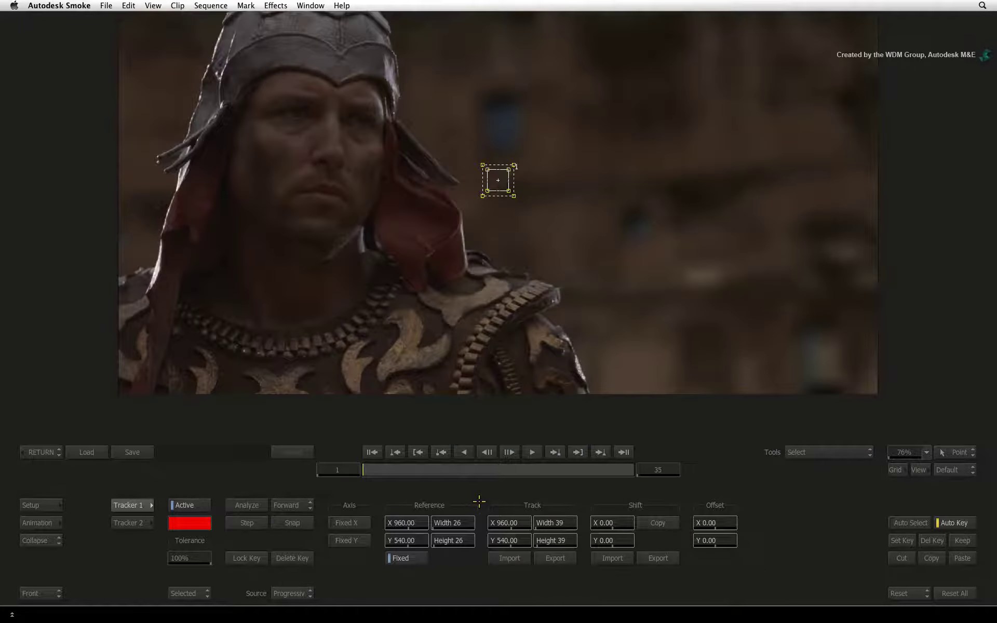
# - Place Tracker 1 on the gold ornament of the gladiator's chest armour, analyze the motion forward and apply the track to the card's axis
pyautogui.click(929, 449)
pyautogui.click(916, 423)
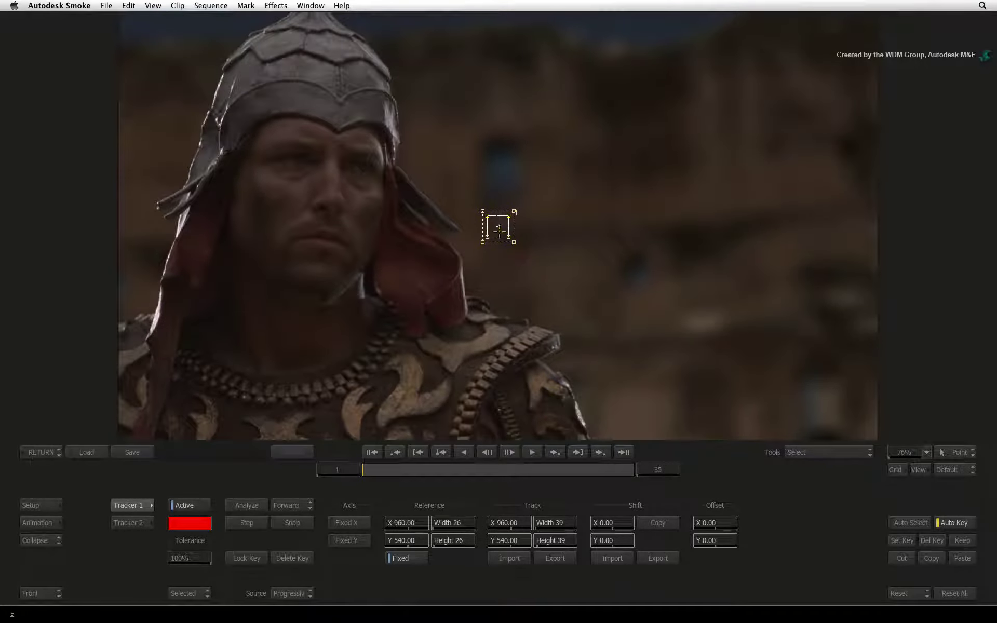
pyautogui.moveTo(497, 227); pyautogui.dragTo(422, 393)
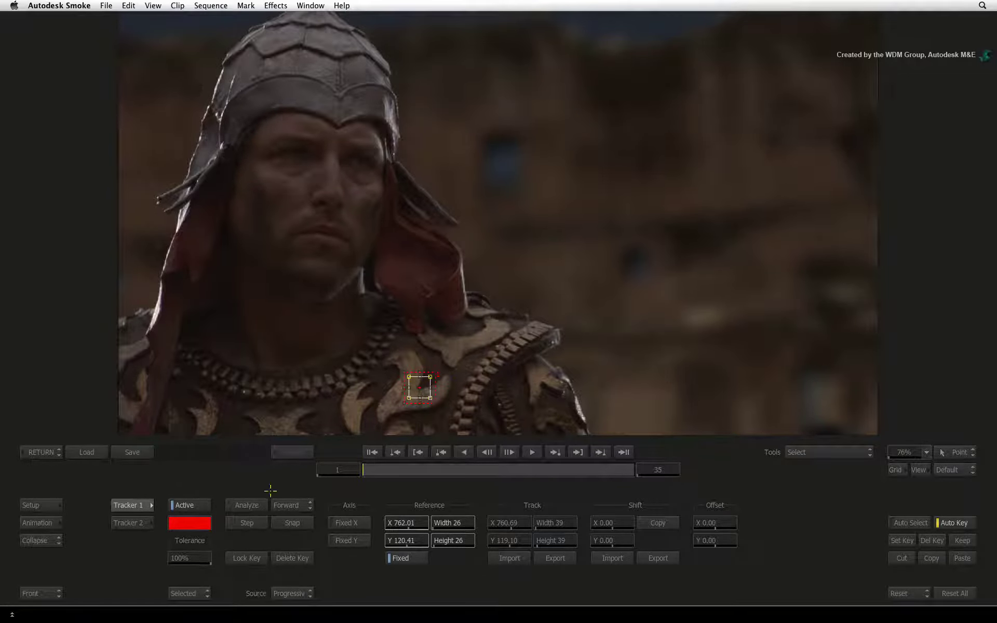
pyautogui.click(252, 504)
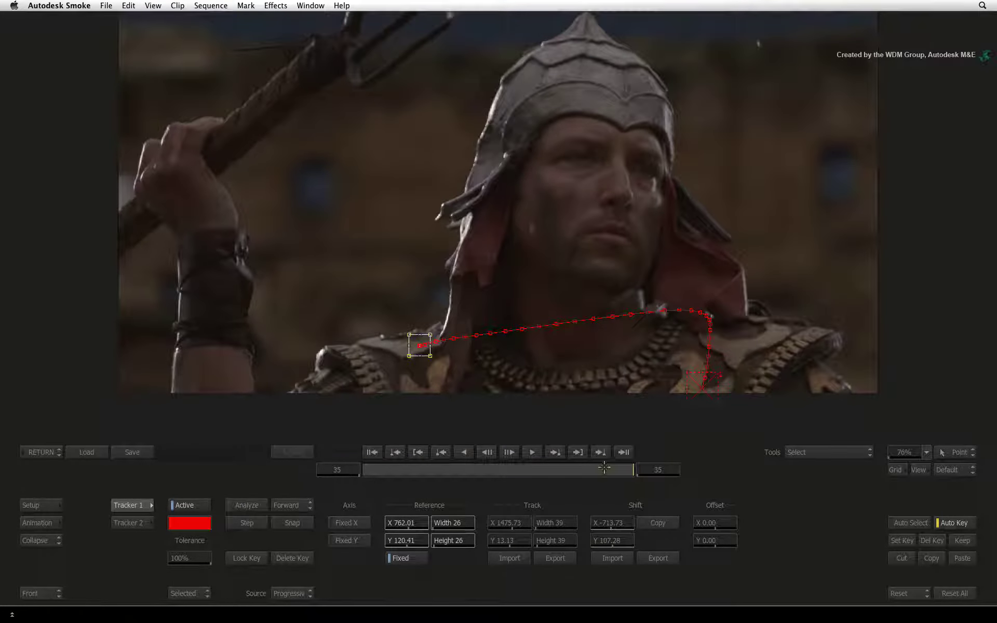
pyautogui.moveTo(621, 469); pyautogui.dragTo(440, 450)
pyautogui.click(441, 452)
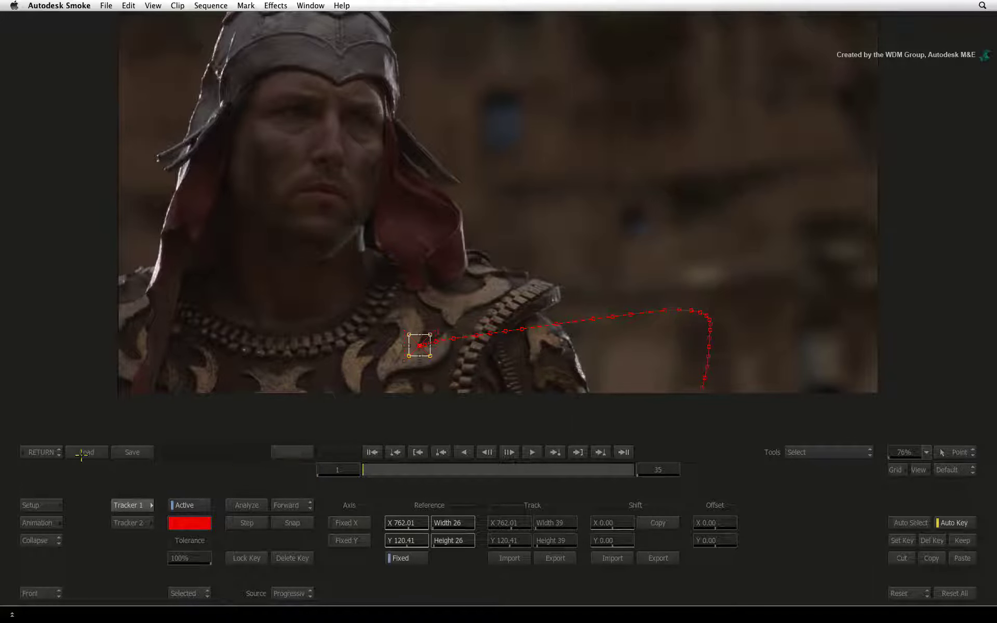
pyautogui.click(43, 452)
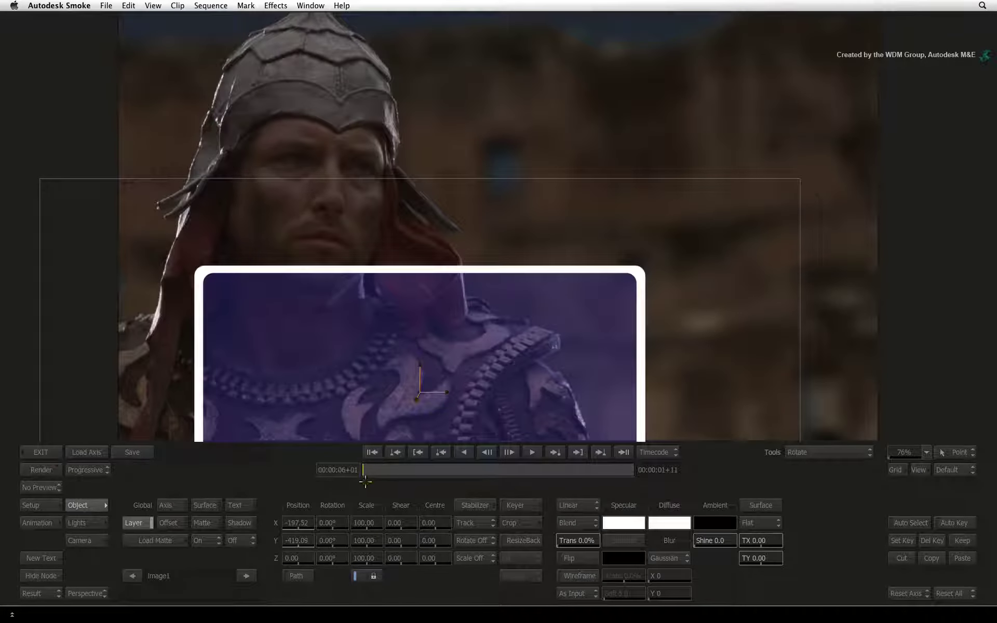
# - Offset the tracked card beside the gladiator's head with scale 65, position X 570 and Y 473
pyautogui.moveTo(370, 470); pyautogui.dragTo(319, 455)
pyautogui.moveTo(388, 469); pyautogui.dragTo(262, 488)
pyautogui.click(170, 522)
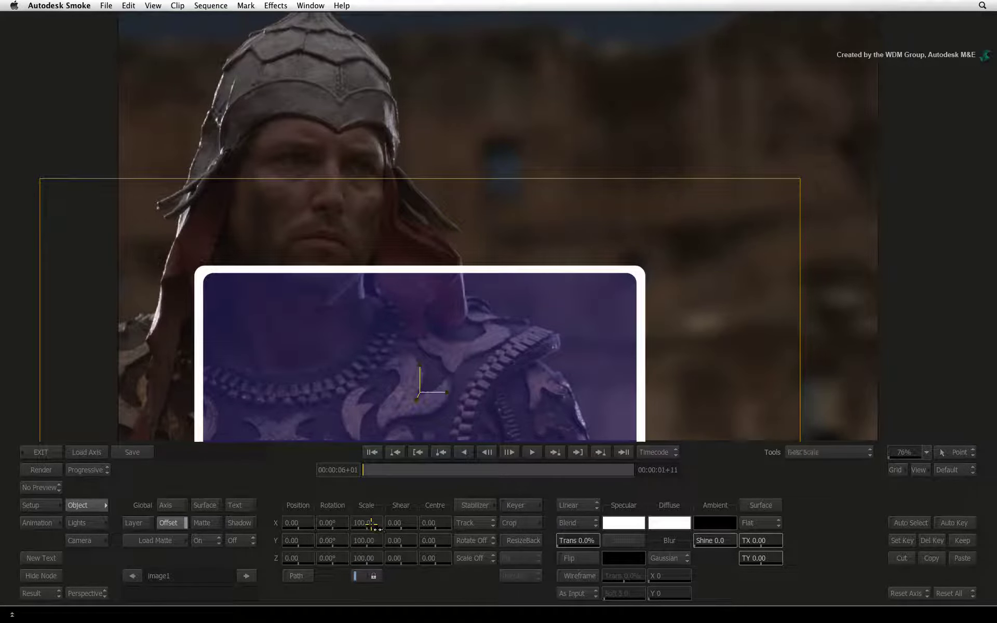
pyautogui.moveTo(378, 523); pyautogui.dragTo(519, 506)
pyautogui.moveTo(296, 525); pyautogui.dragTo(701, 507)
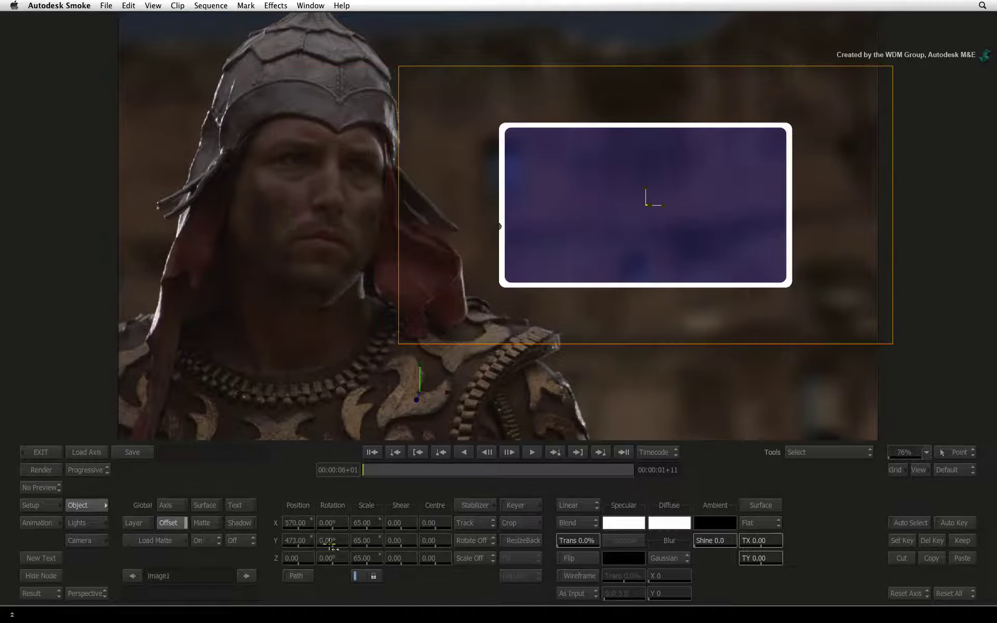
# - Set the card's offset Y rotation to -20° and review the tracked card in the timeline sequence
pyautogui.moveTo(332, 546); pyautogui.dragTo(355, 549)
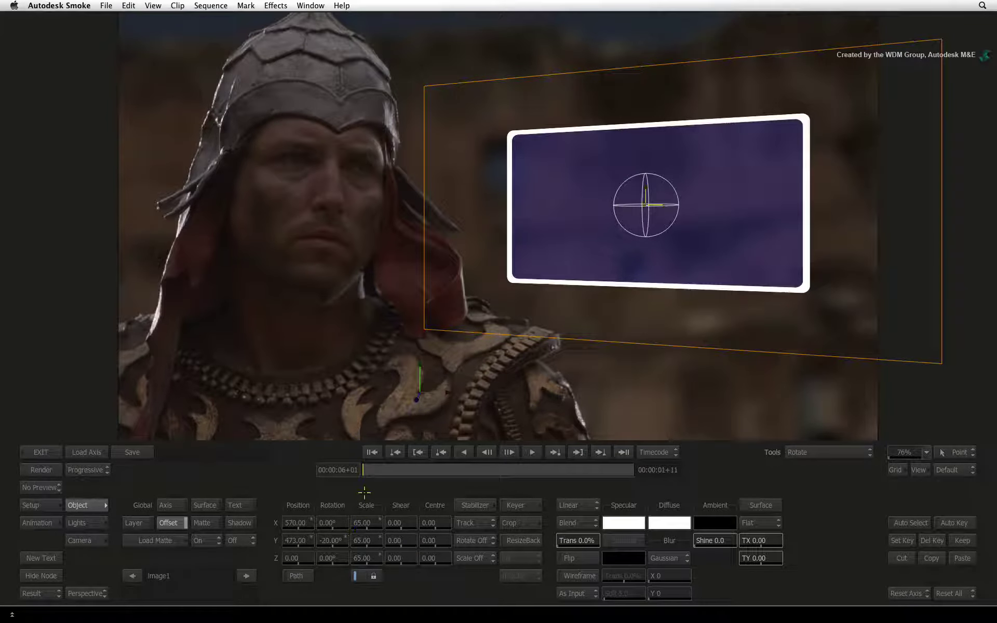
pyautogui.moveTo(389, 468); pyautogui.dragTo(308, 492)
pyautogui.click(42, 452)
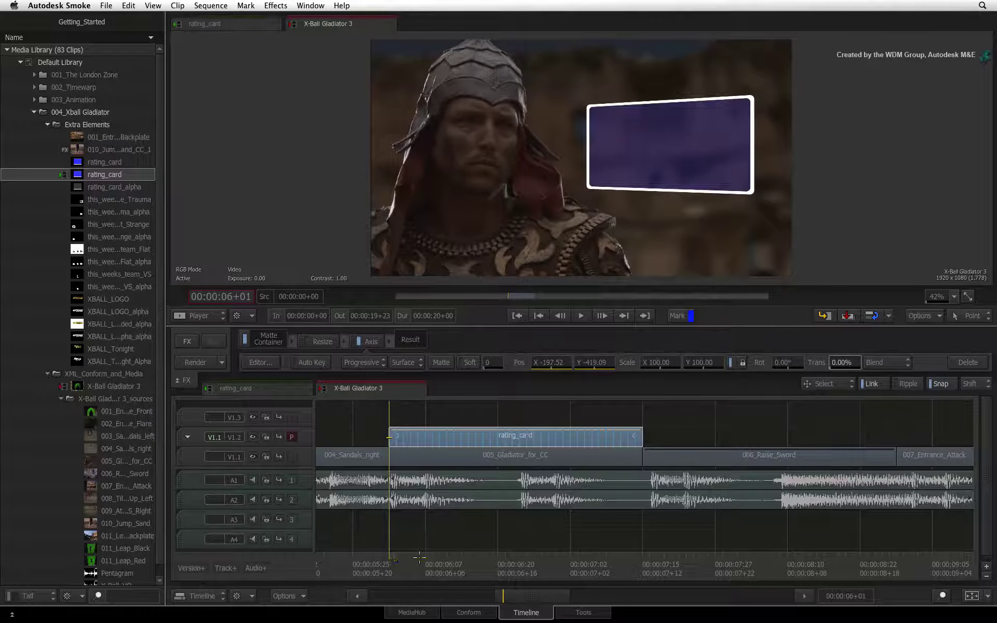
pyautogui.moveTo(419, 558); pyautogui.dragTo(546, 548)
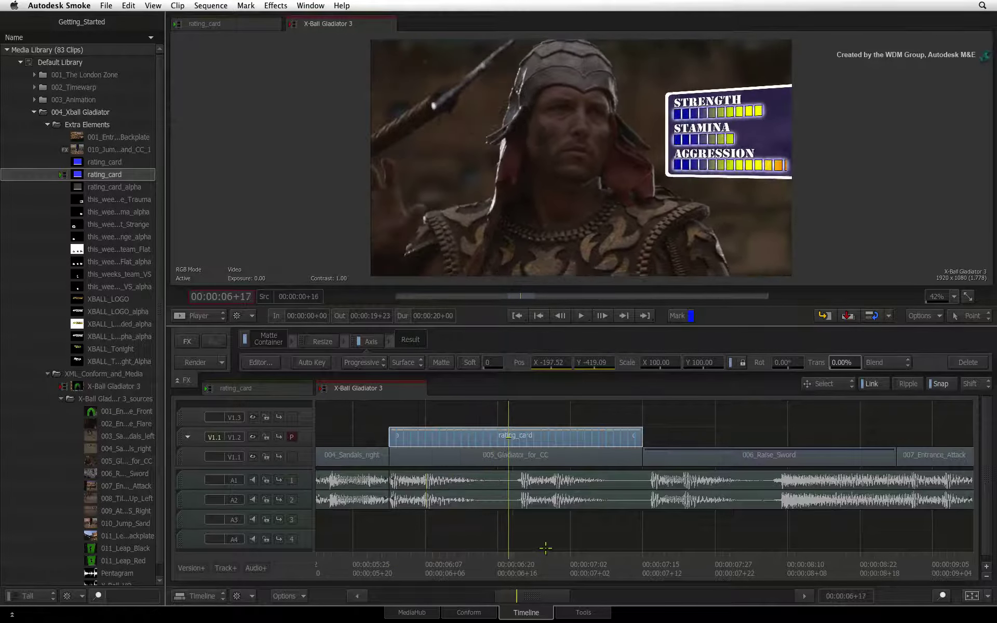
pyautogui.click(422, 565)
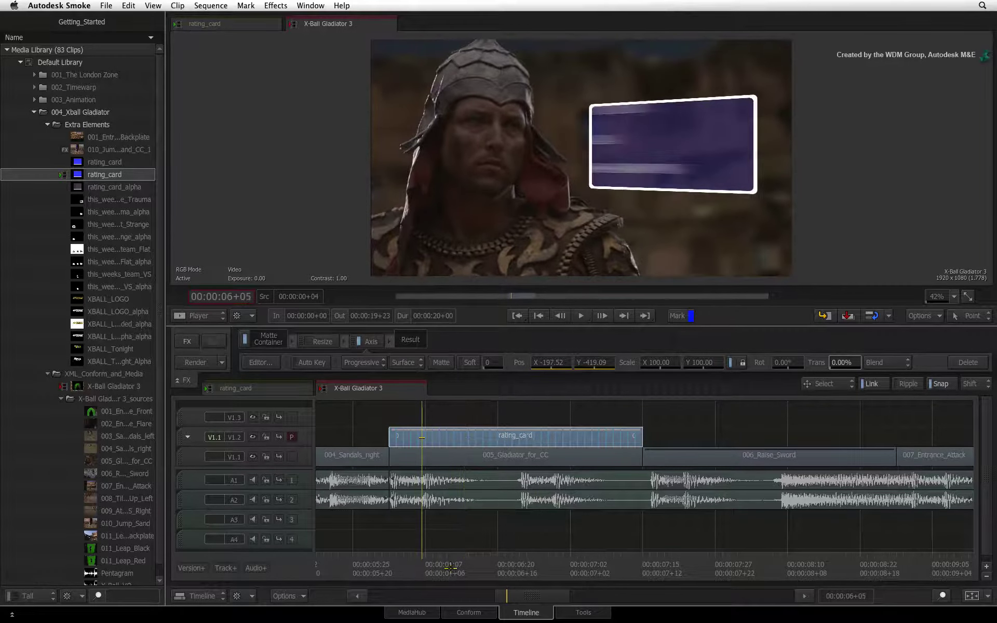
pyautogui.moveTo(450, 568); pyautogui.dragTo(664, 536)
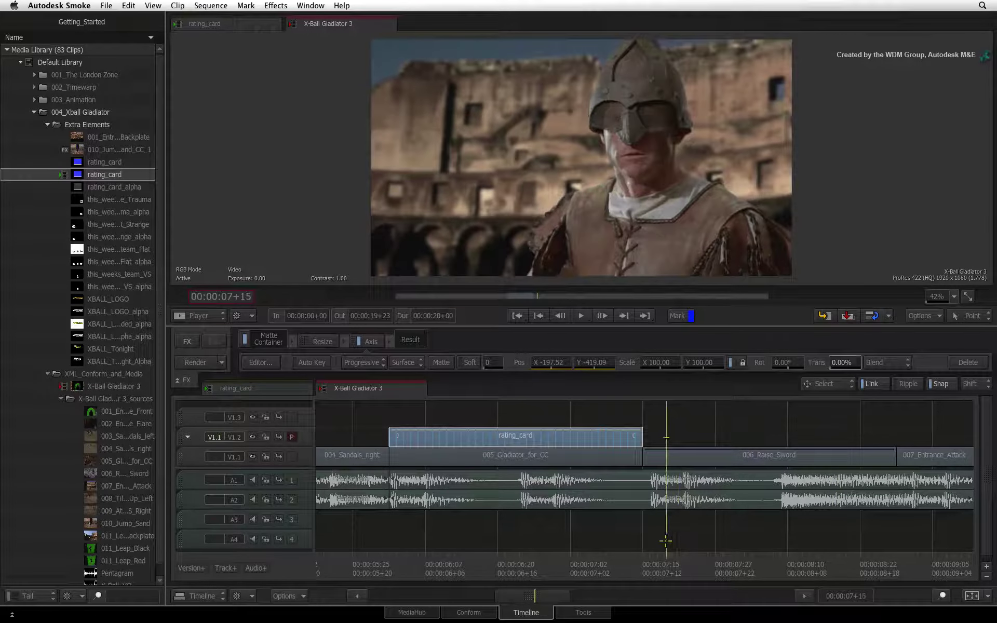
# - Add an Axis effect to the 006_Raise_Sword clip and open it in the full editor
pyautogui.click(691, 460)
pyautogui.moveTo(668, 561); pyautogui.dragTo(696, 554)
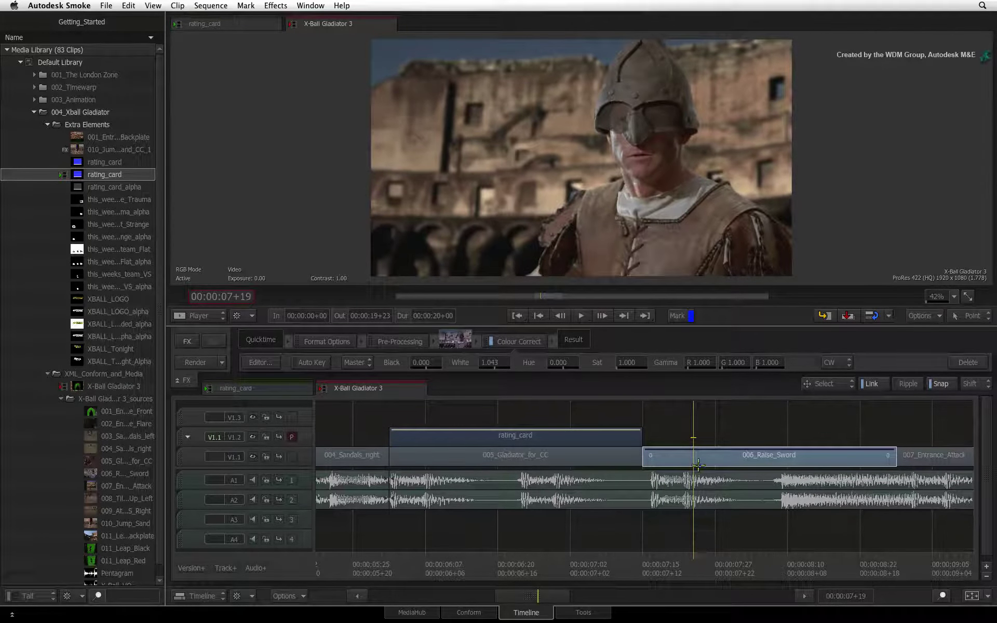
pyautogui.click(186, 342)
pyautogui.click(543, 353)
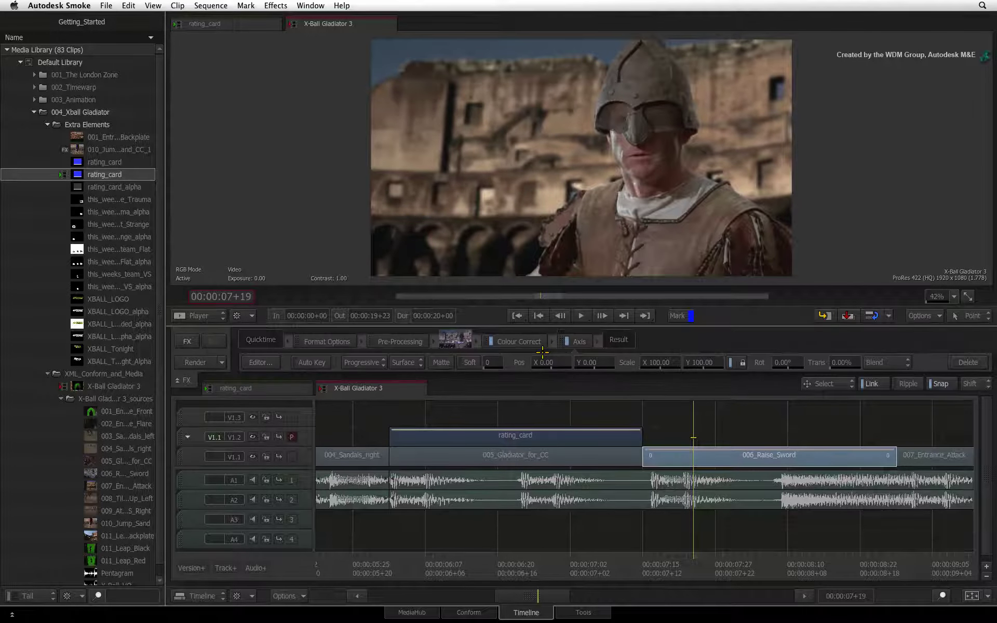
pyautogui.click(268, 363)
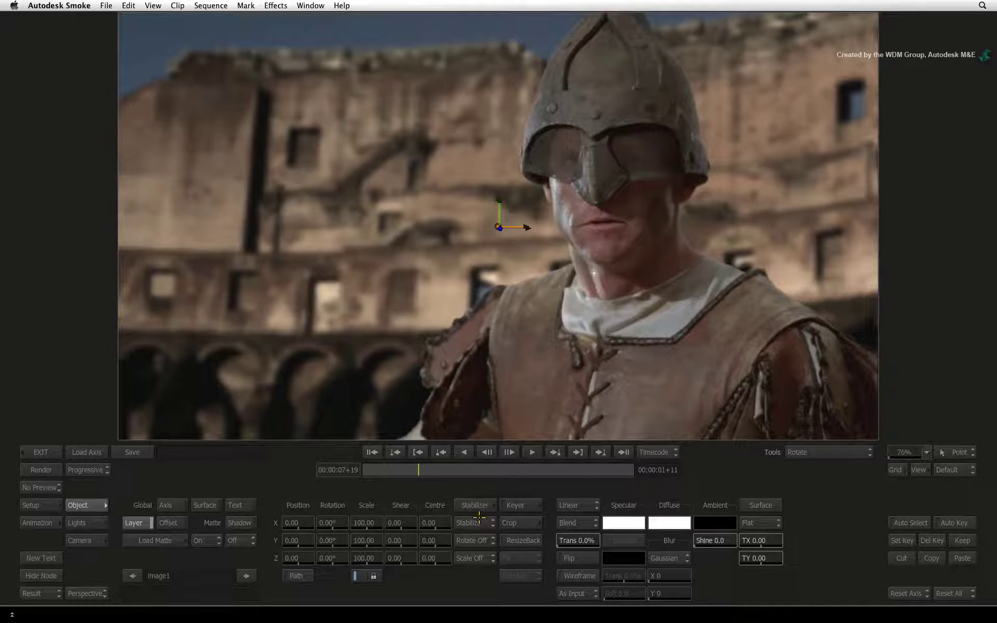
# - From the clip's first frame, place Tracker 1 on a detail of the background wall, analyze it and apply the stabilization
pyautogui.click(372, 452)
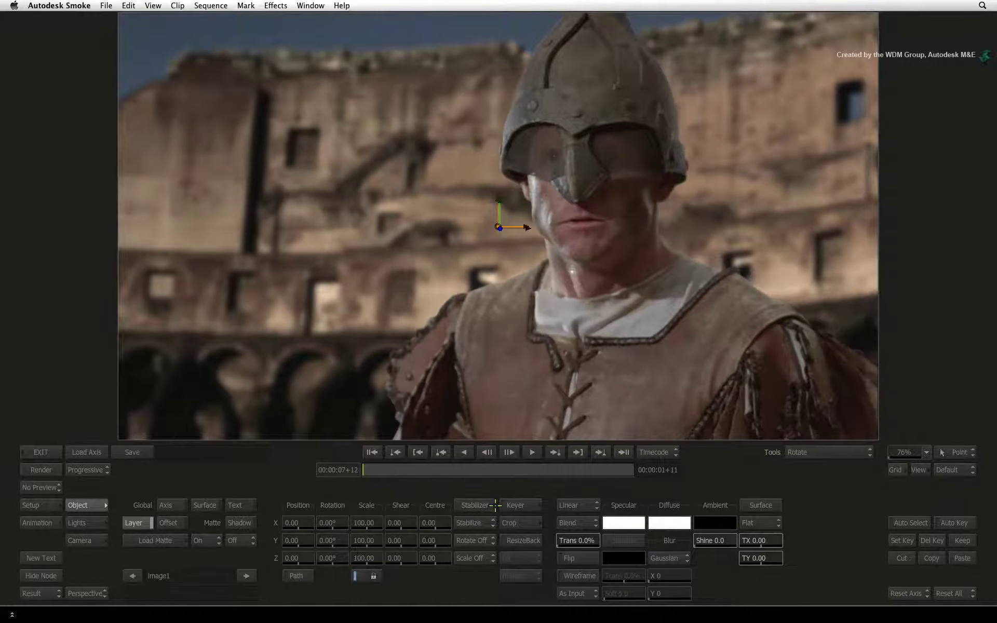
pyautogui.click(476, 506)
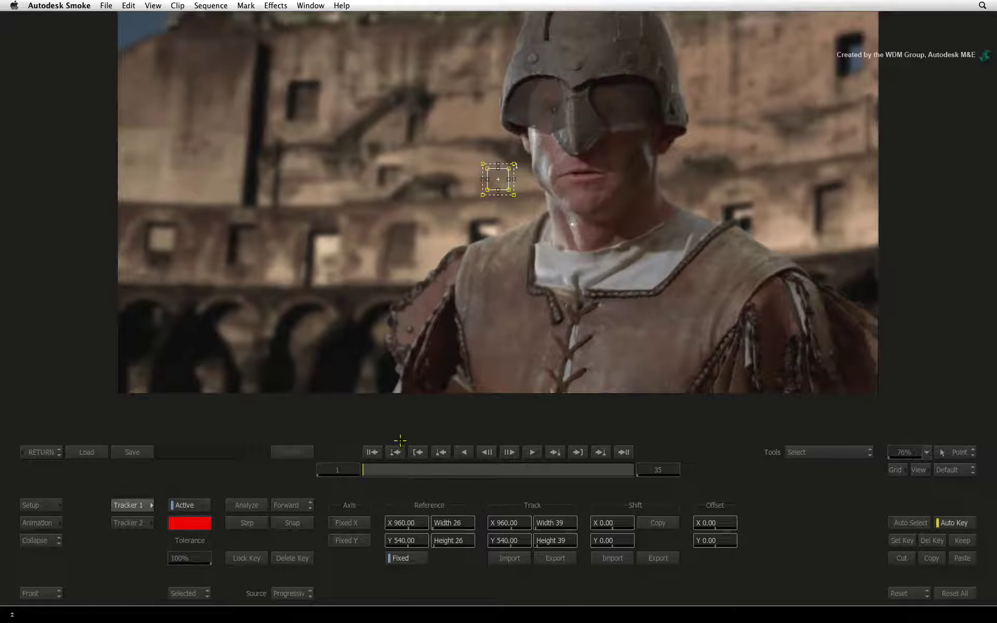
pyautogui.moveTo(499, 179); pyautogui.dragTo(383, 168)
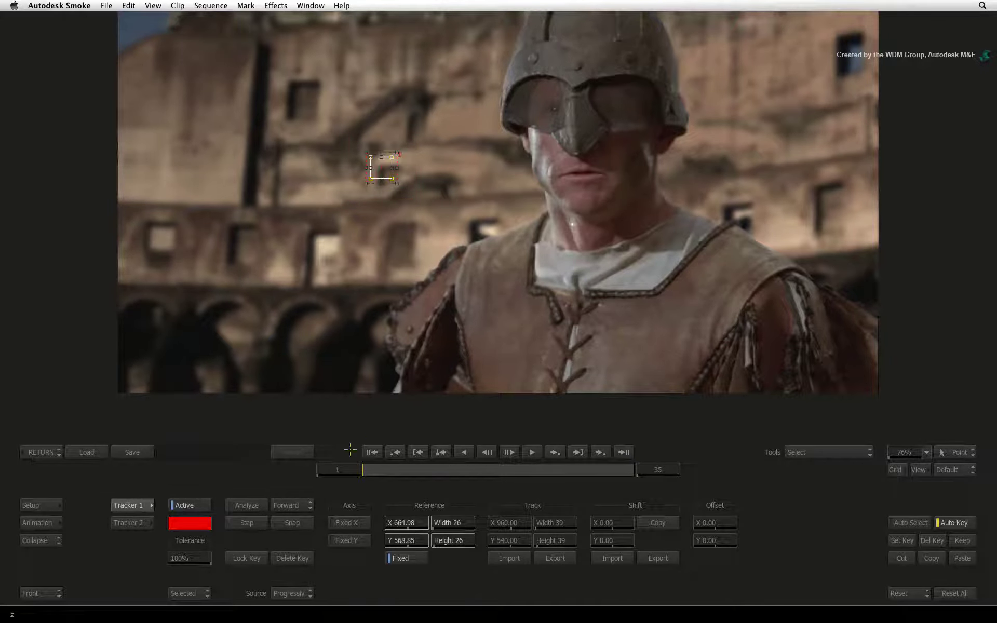
pyautogui.click(247, 504)
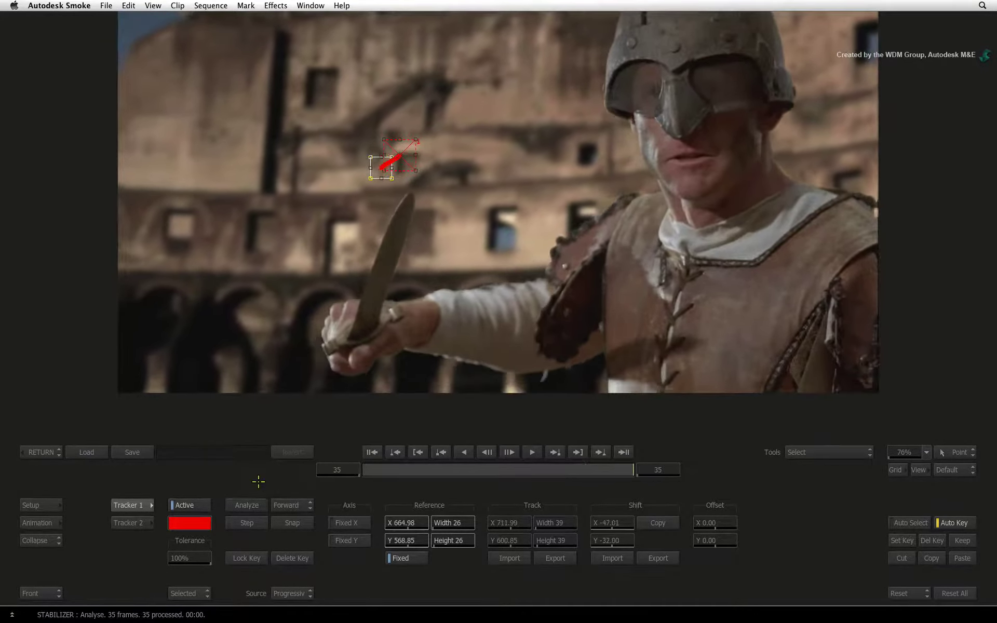
pyautogui.click(50, 450)
# - Fill the stabilized clip's exposed edges with an offset of scale 106, position X 29 and Y 3, and review it in the timeline
pyautogui.moveTo(381, 471); pyautogui.dragTo(284, 481)
pyautogui.moveTo(915, 451); pyautogui.dragTo(904, 451)
pyautogui.moveTo(387, 471); pyautogui.dragTo(633, 455)
pyautogui.moveTo(569, 453); pyautogui.dragTo(244, 477)
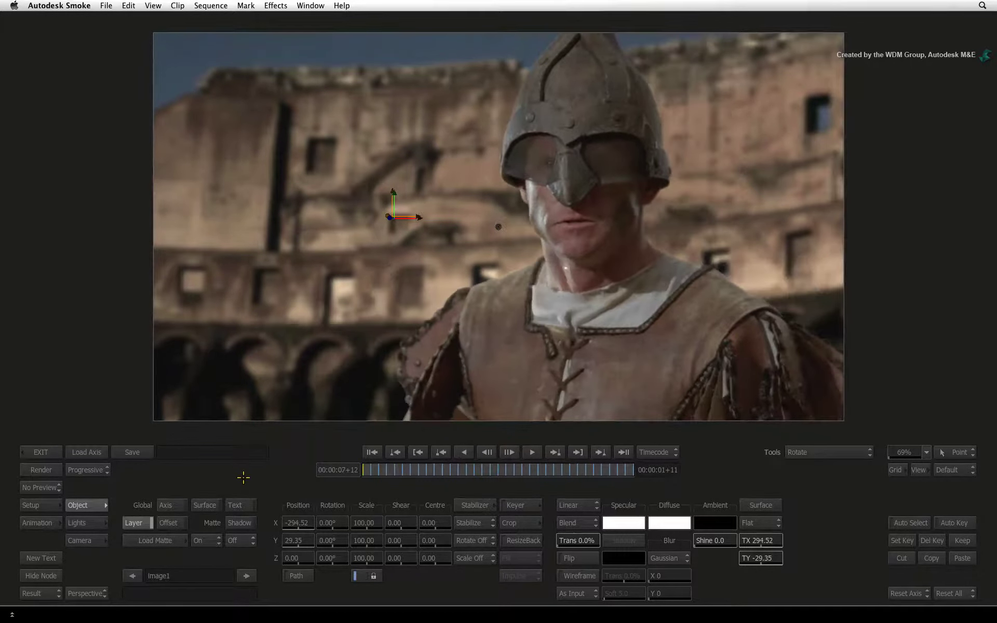
pyautogui.click(171, 522)
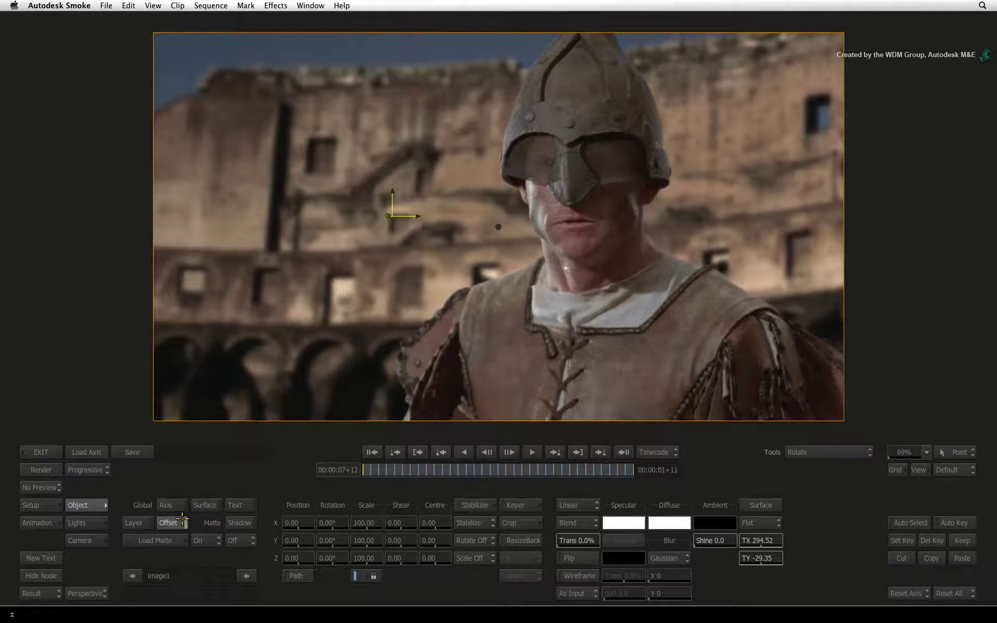
pyautogui.moveTo(373, 524); pyautogui.dragTo(379, 522)
pyautogui.moveTo(294, 525); pyautogui.dragTo(309, 541)
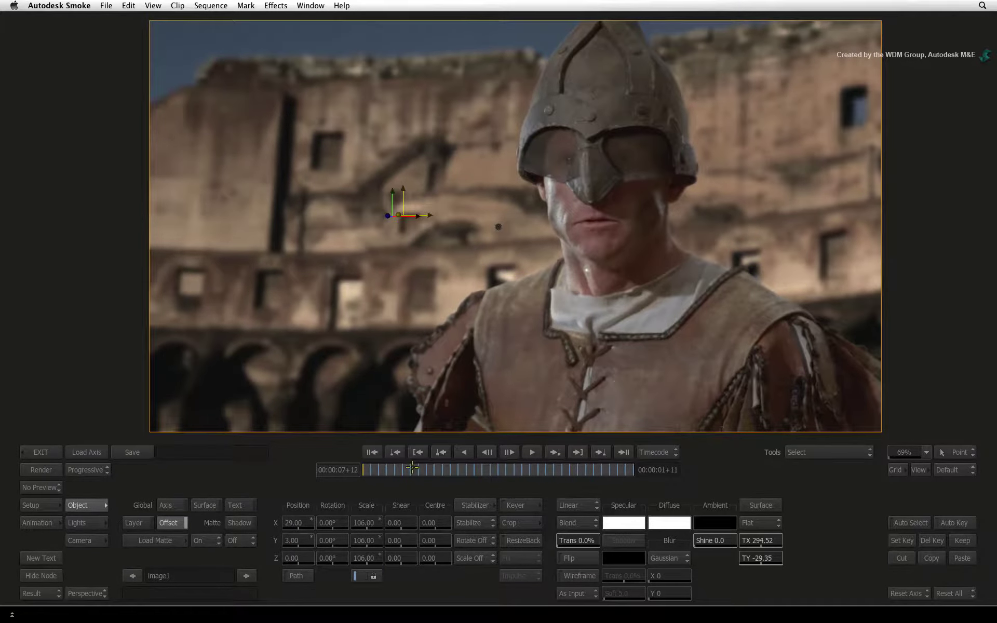
pyautogui.moveTo(412, 468); pyautogui.dragTo(234, 494)
pyautogui.click(48, 452)
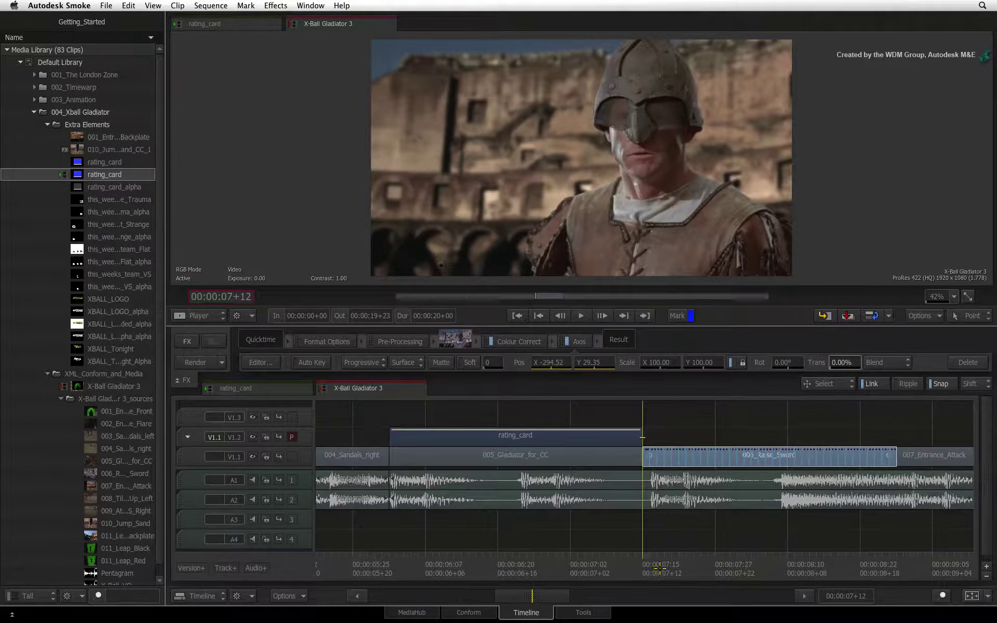
pyautogui.moveTo(728, 553); pyautogui.dragTo(650, 545)
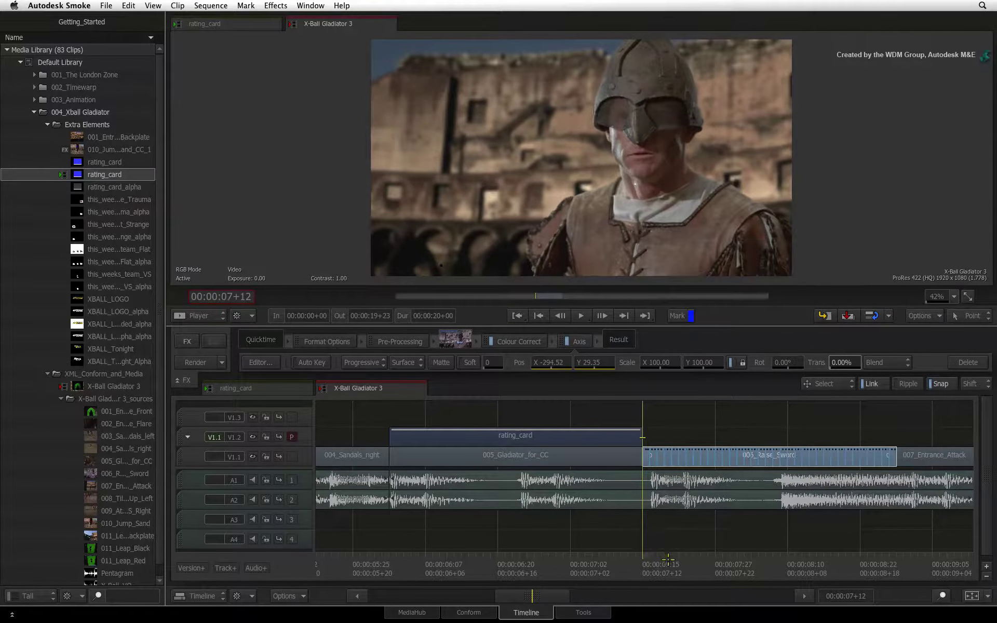